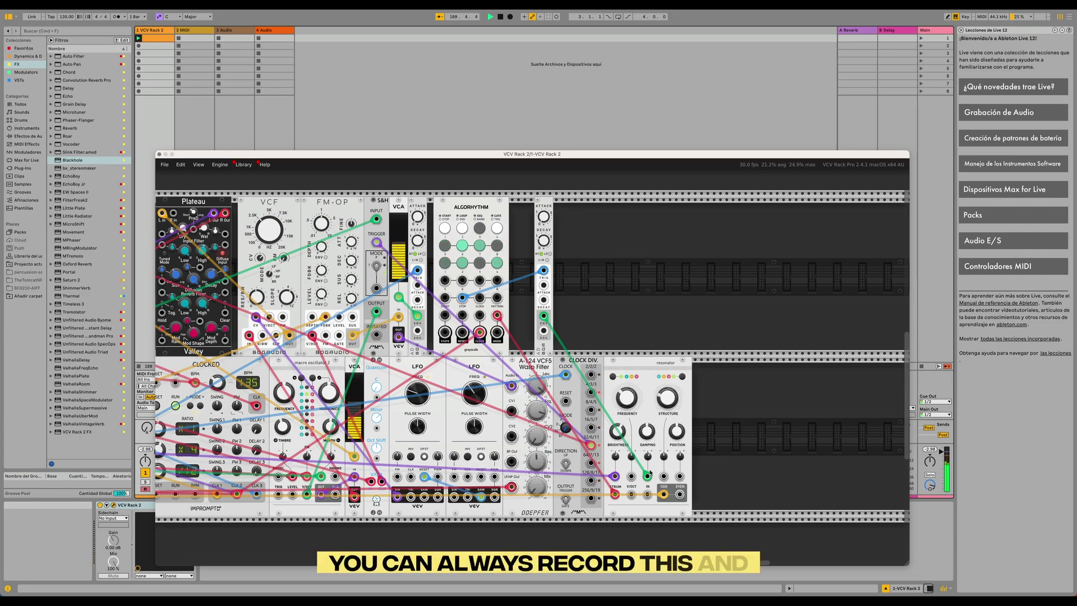
Patch a cable into the resonator's Frequency input and raise its Frequency CV amount to about 0.32.
left_click_drag(632, 476, 501, 302)
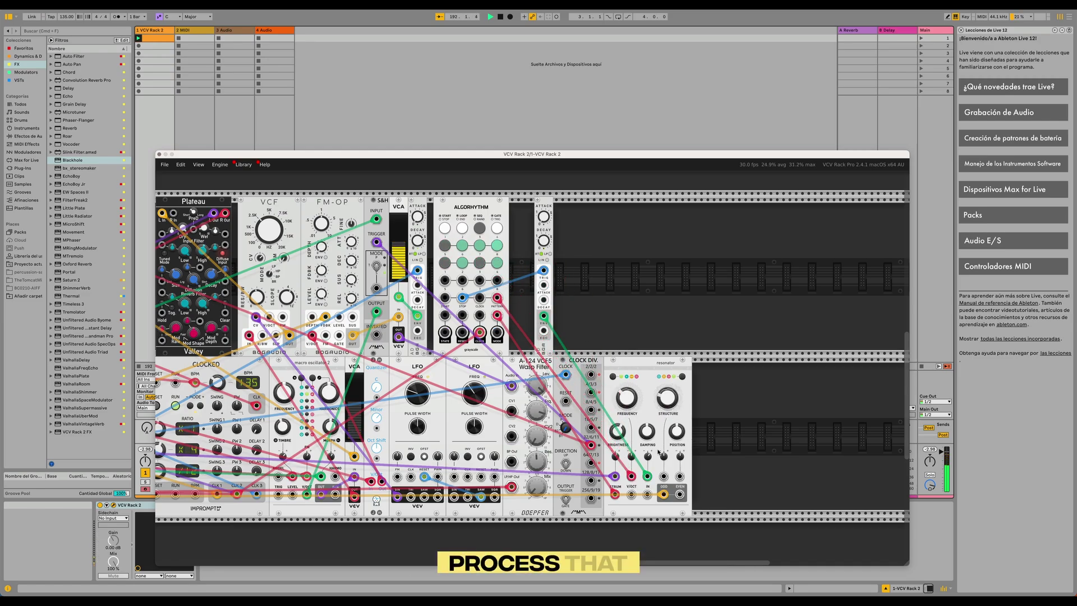
left_click_drag(631, 459, 630, 458)
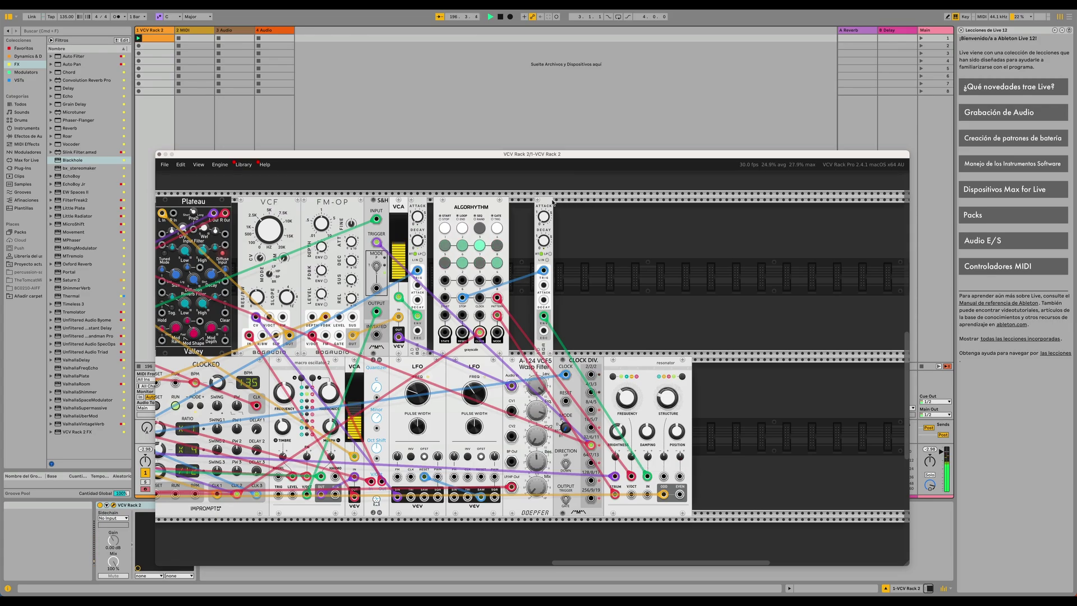
Duplicate the envelope, trigger it from Algorhythm's #8 output, and route its output to the resonator's frequency input.
key("ctrl+v")
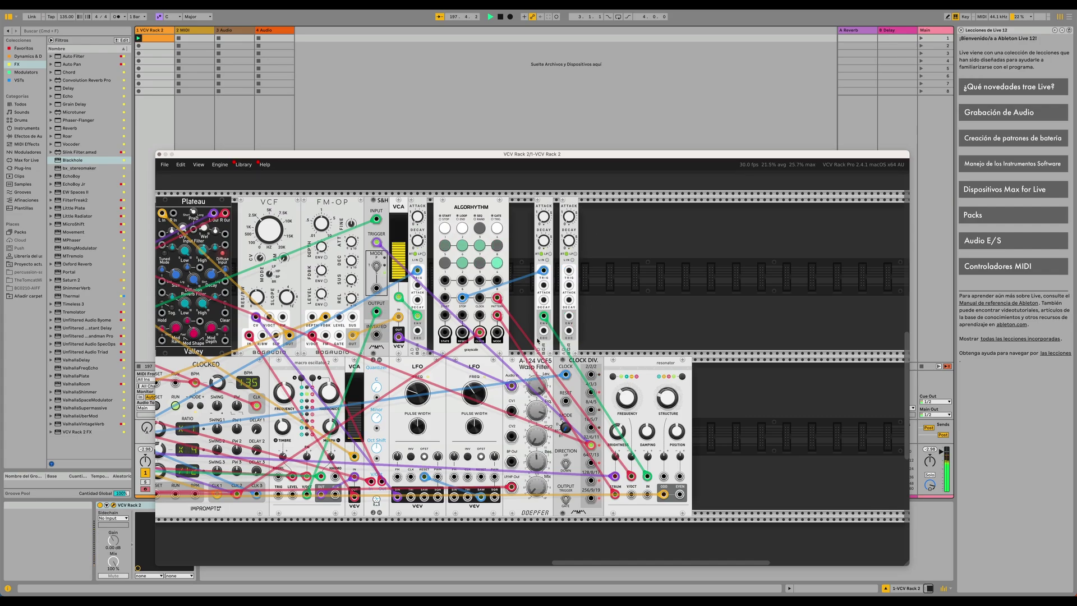
left_click_drag(498, 301, 568, 271)
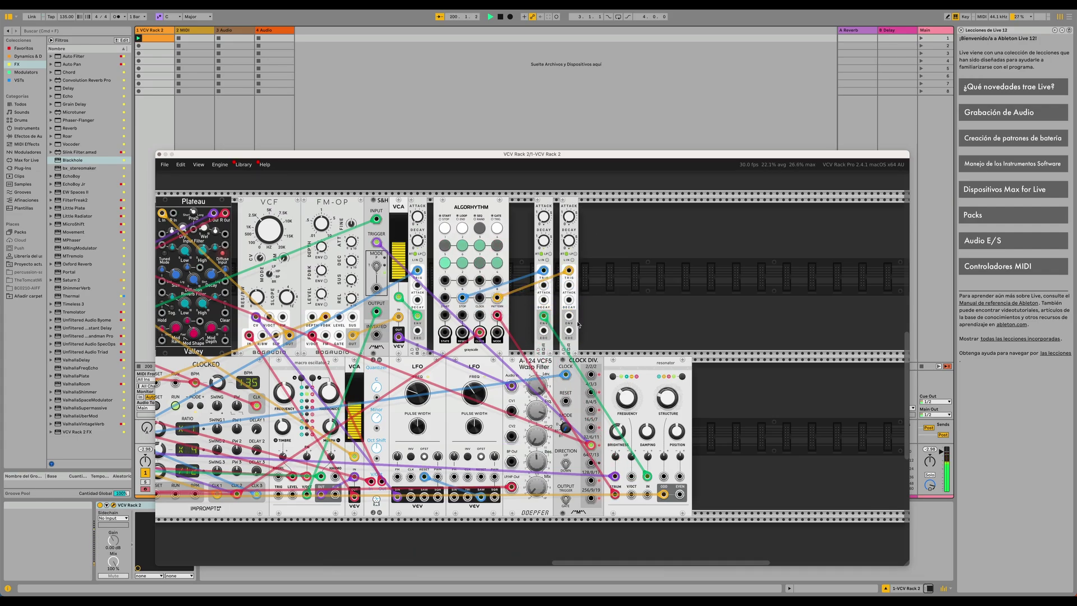
left_click_drag(570, 318, 631, 478)
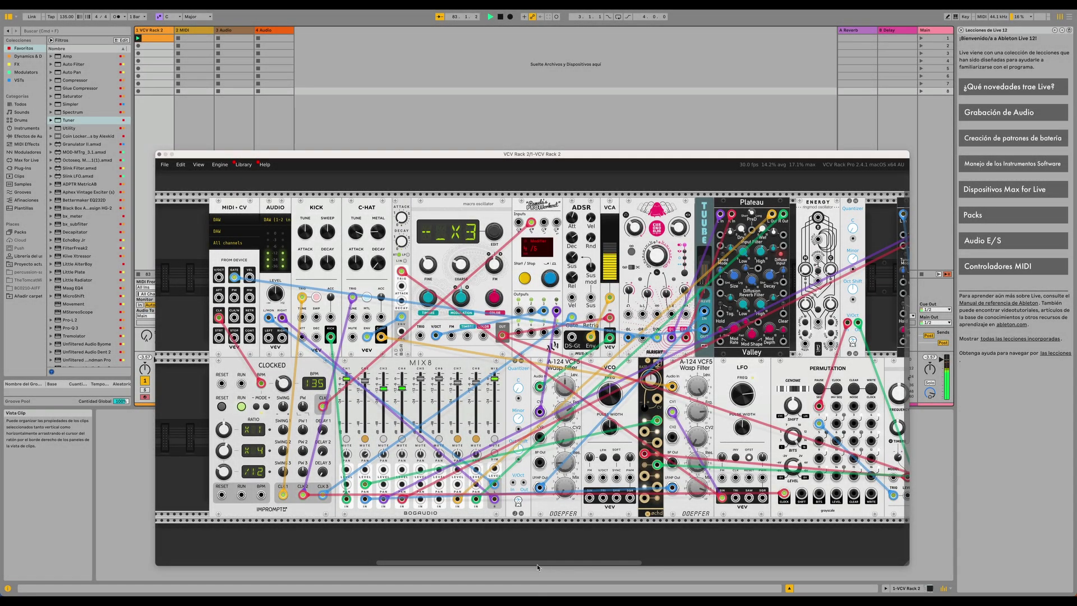
In the other patch, add a copy of the envelope and keep its blue trigger cable on Permutation's #7 output.
left_click_drag(538, 563, 643, 563)
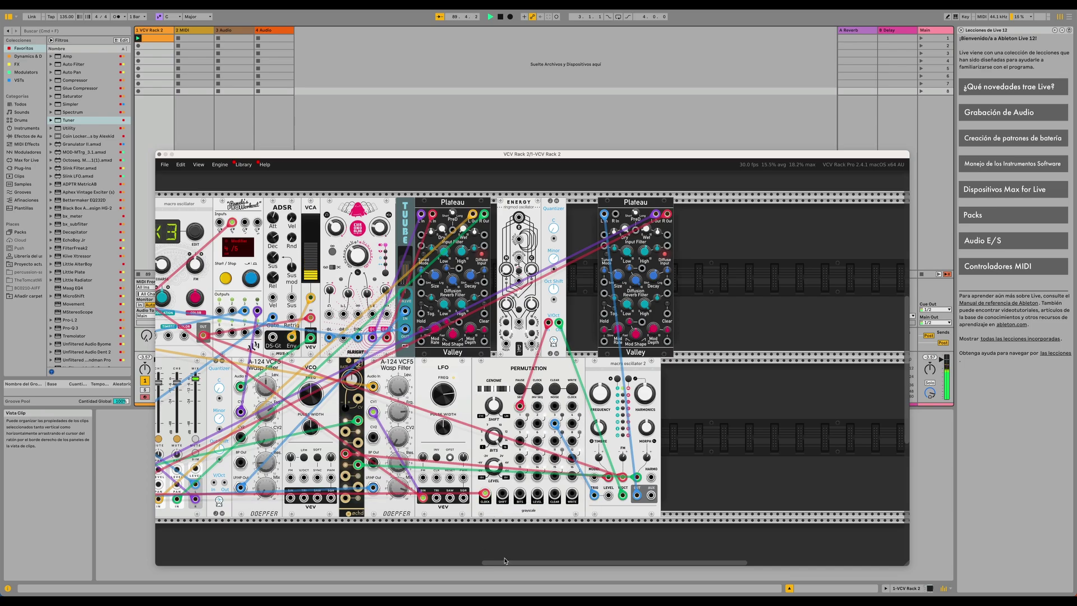
left_click_drag(510, 565, 464, 561)
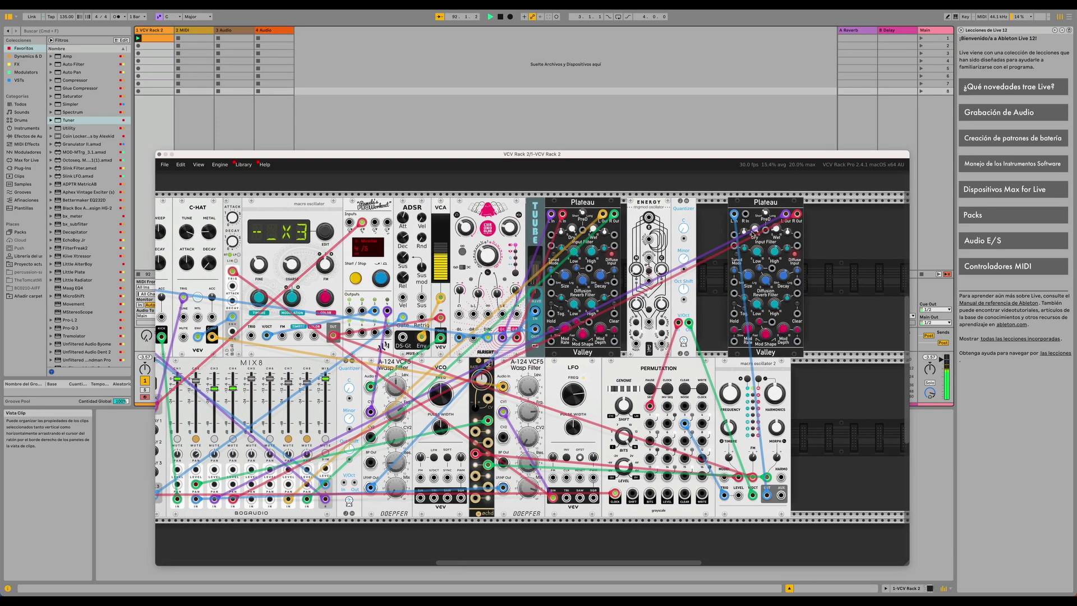
key("super+v")
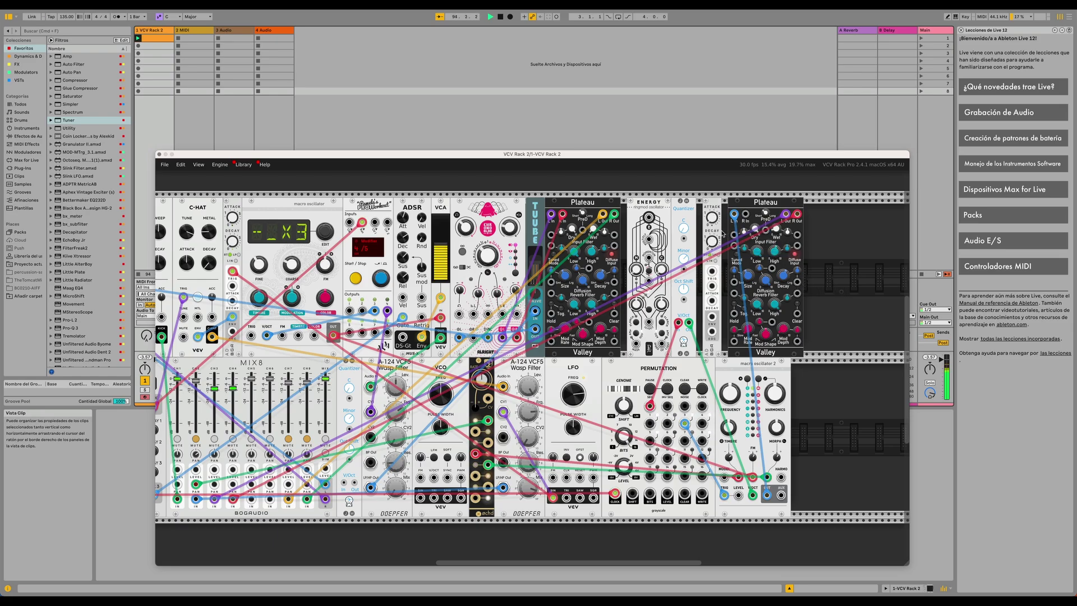
mouse_move(685, 423)
left_mouse_down()
mouse_move(702, 439)
mouse_move(685, 424)
left_mouse_up()
left_click_drag(724, 495, 713, 271)
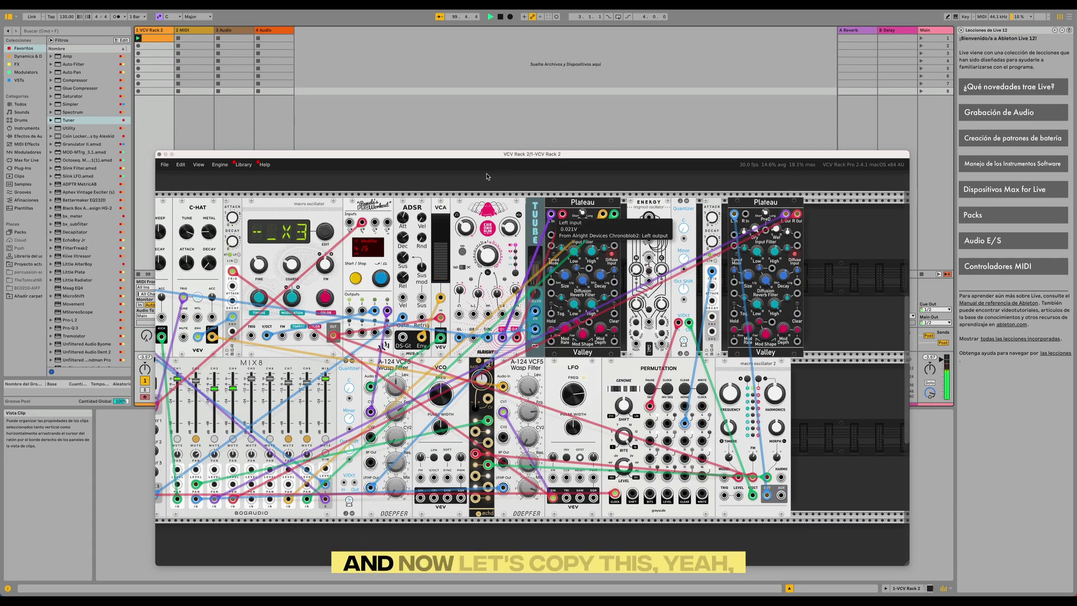
Copy the VCA, place it beside macro oscillator 2, and feed the oscillator's output into it.
key("ctrl+c")
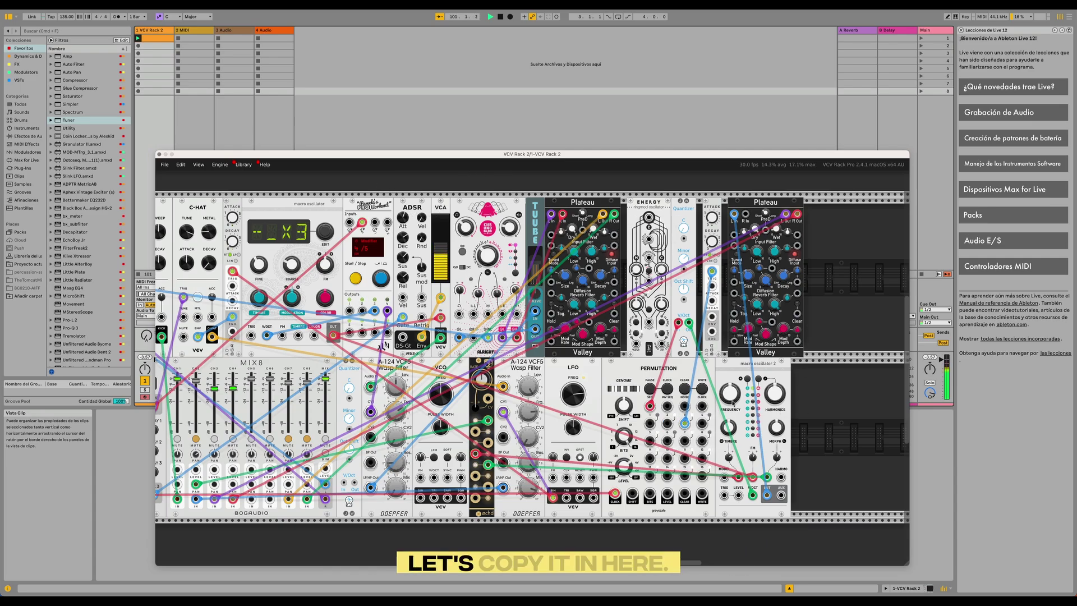
key("ctrl+v")
left_click_drag(814, 365, 801, 366)
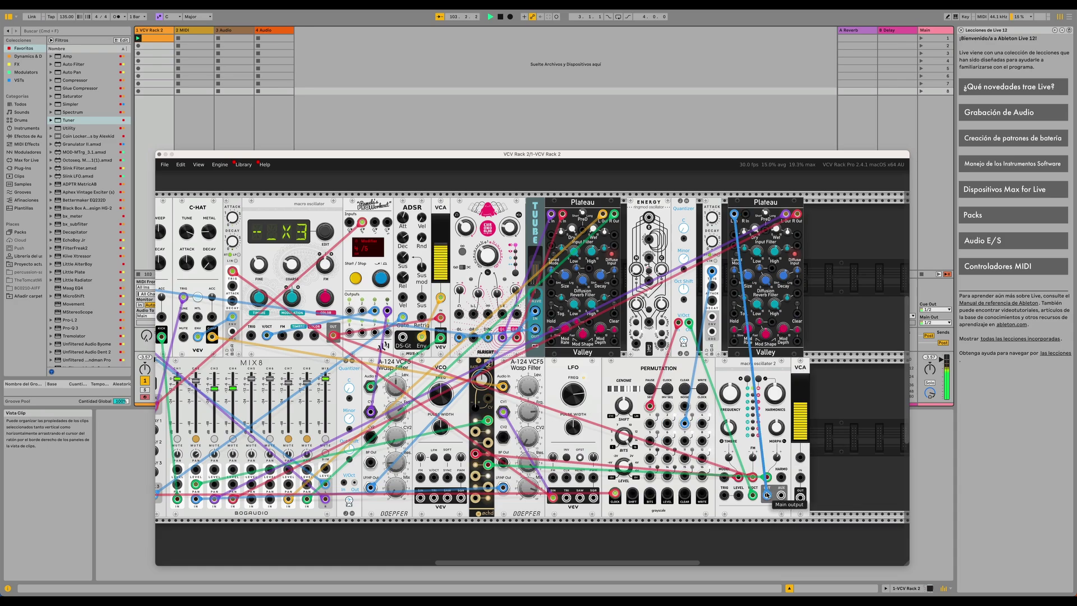
left_click_drag(769, 496, 735, 215)
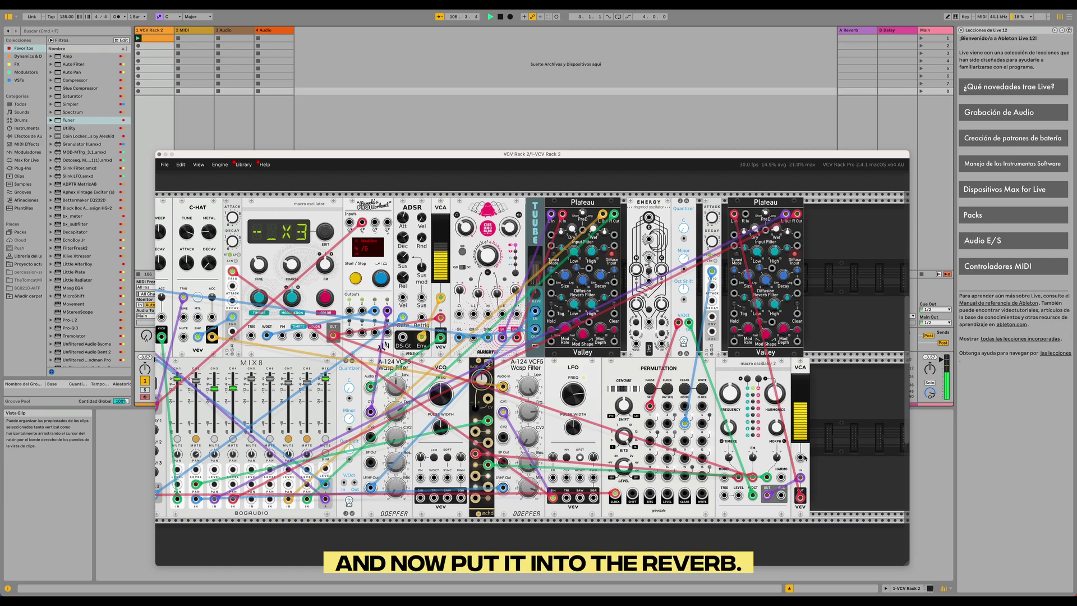
Try connecting the VCA's CV input to Permutation's #5 output, then detach that cable again.
left_click_drag(803, 459, 803, 459)
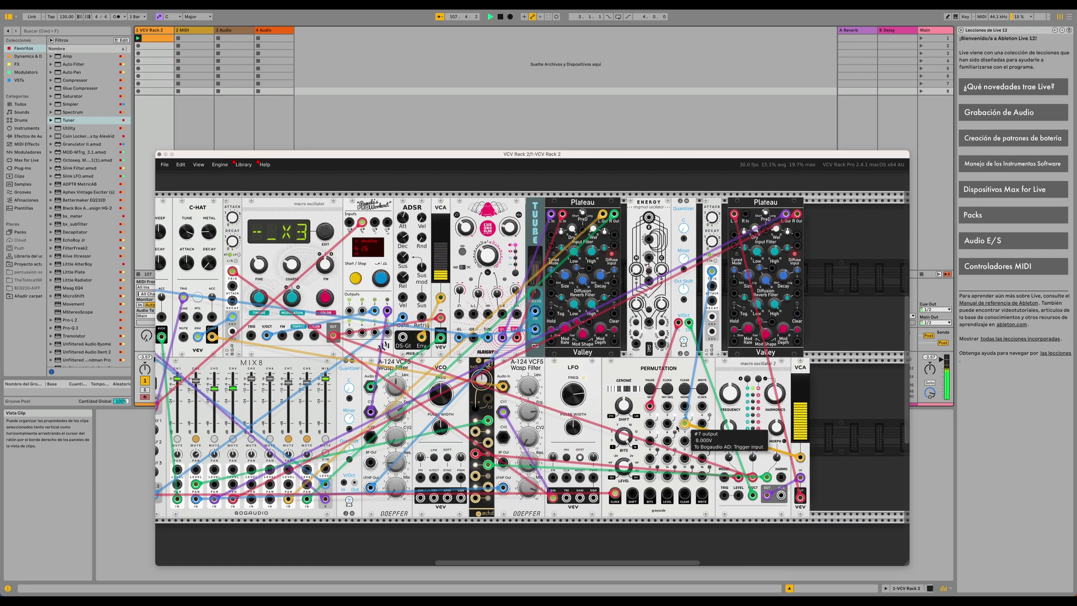
left_click_drag(650, 427, 653, 430)
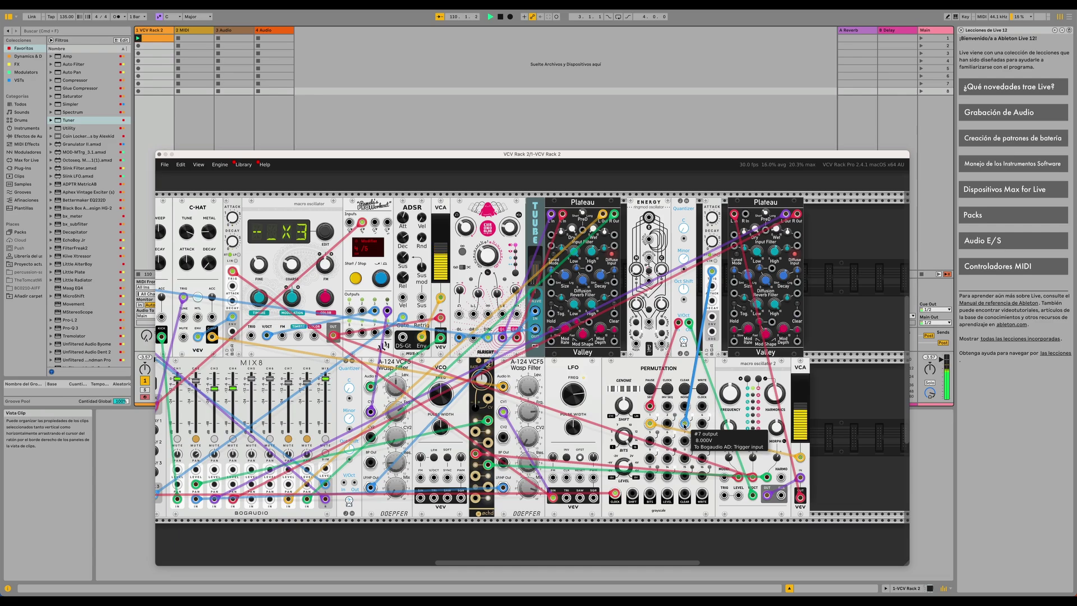
left_click_drag(650, 425, 712, 316)
mouse_move(709, 247)
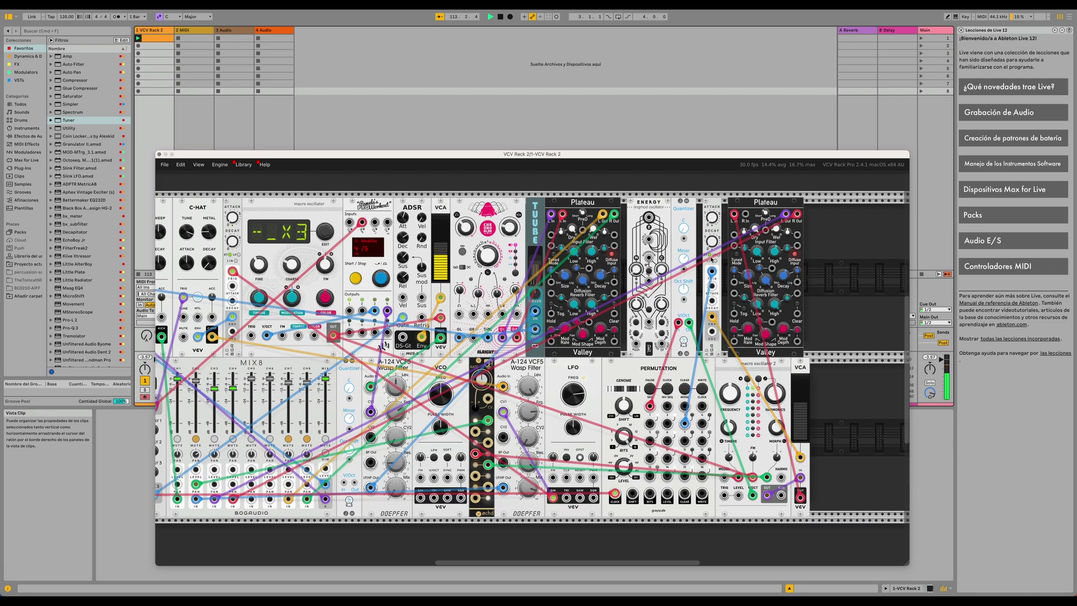
mouse_move(712, 218)
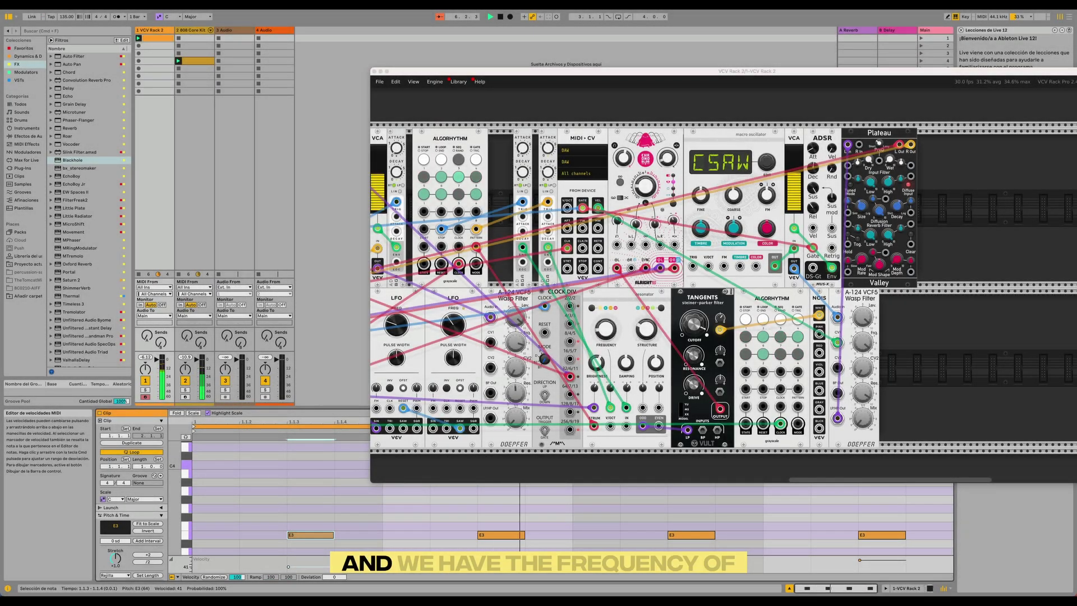
Set E3 note velocities to 47, 93 and 37, and lower the right Wasp Filter cutoff to about 181 Hz.
left_click_drag(288, 571, 288, 557)
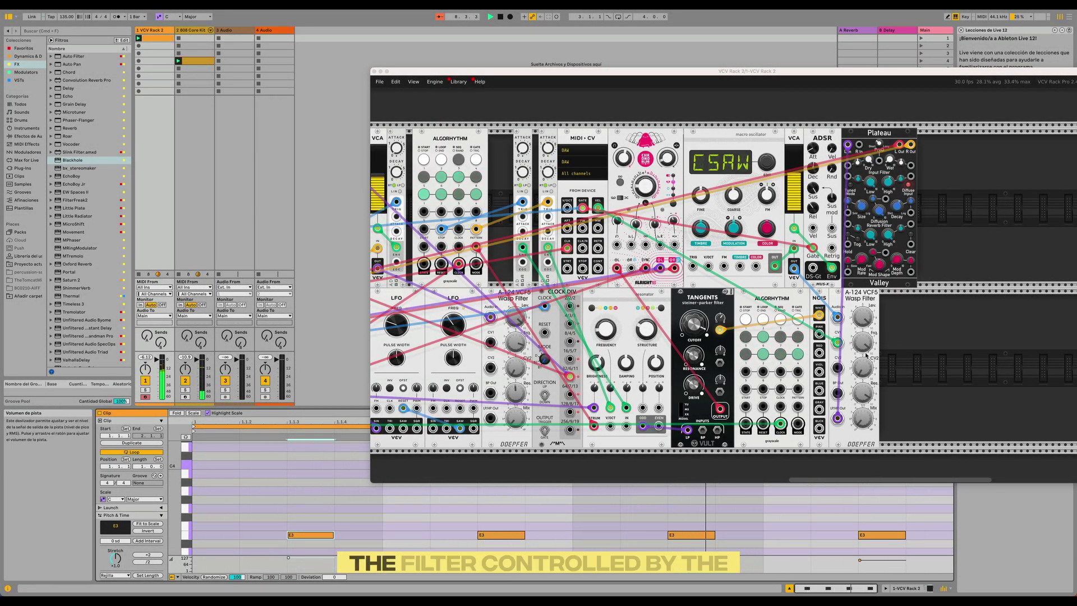
left_click_drag(867, 344, 869, 357)
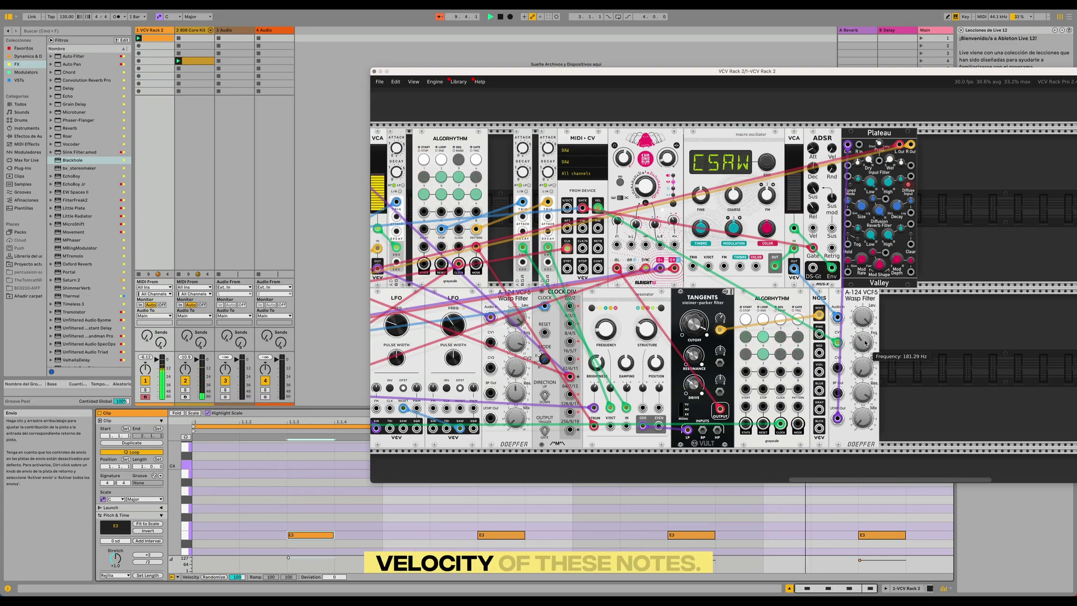
left_click_drag(478, 560, 478, 567)
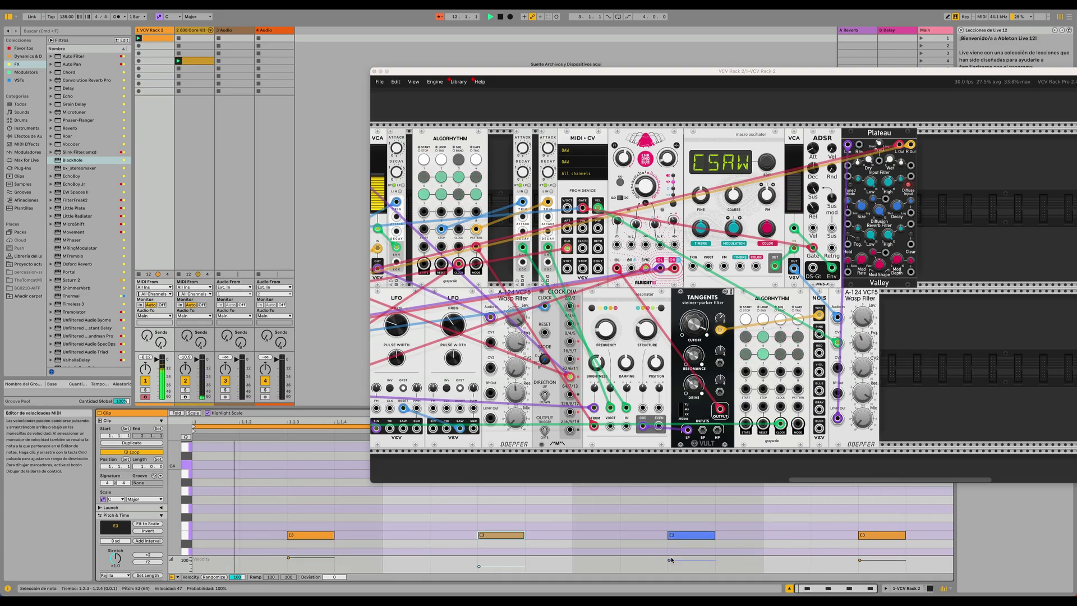
left_click_drag(669, 559, 668, 566)
left_click_drag(862, 561, 860, 567)
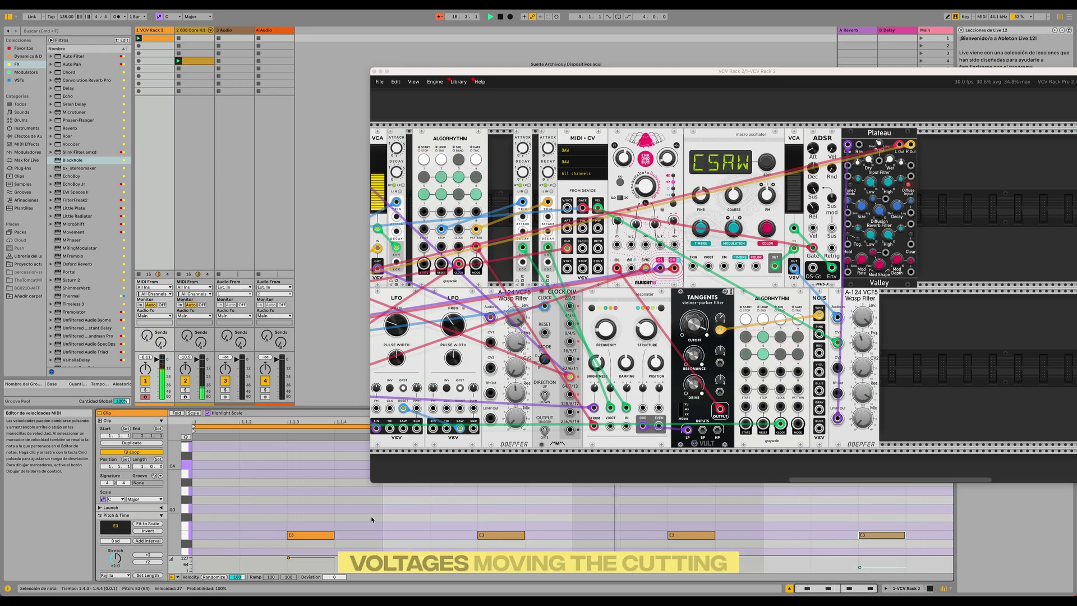
left_click_drag(288, 558, 289, 562)
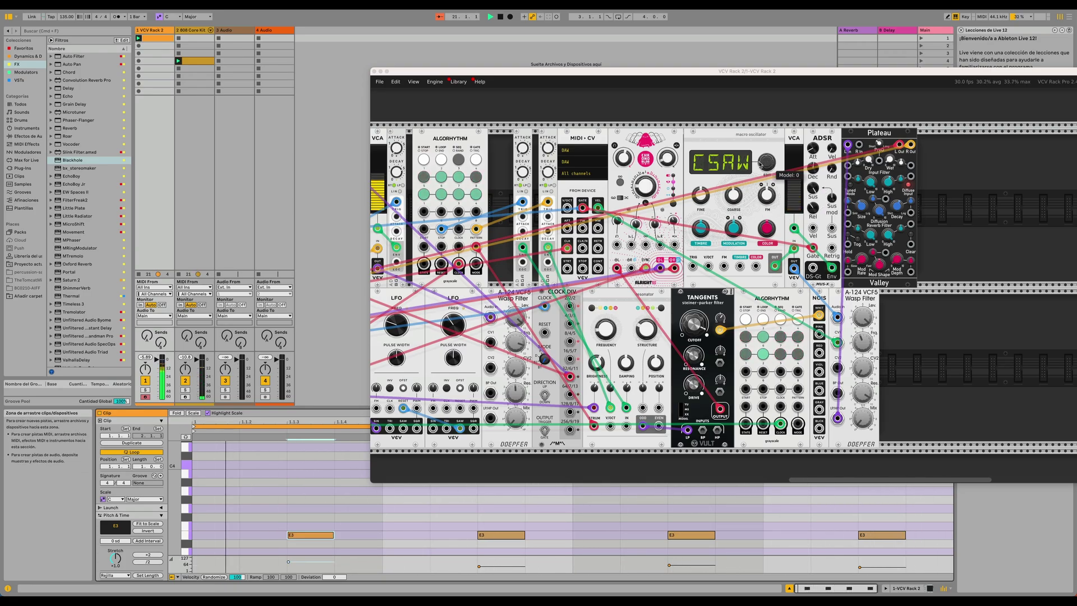
Turn the Wasp Filter frequency down to about 149 Hz and lower the first E3 note's velocity to 73.
mouse_move(862, 344)
left_click_drag(862, 344, 862, 341)
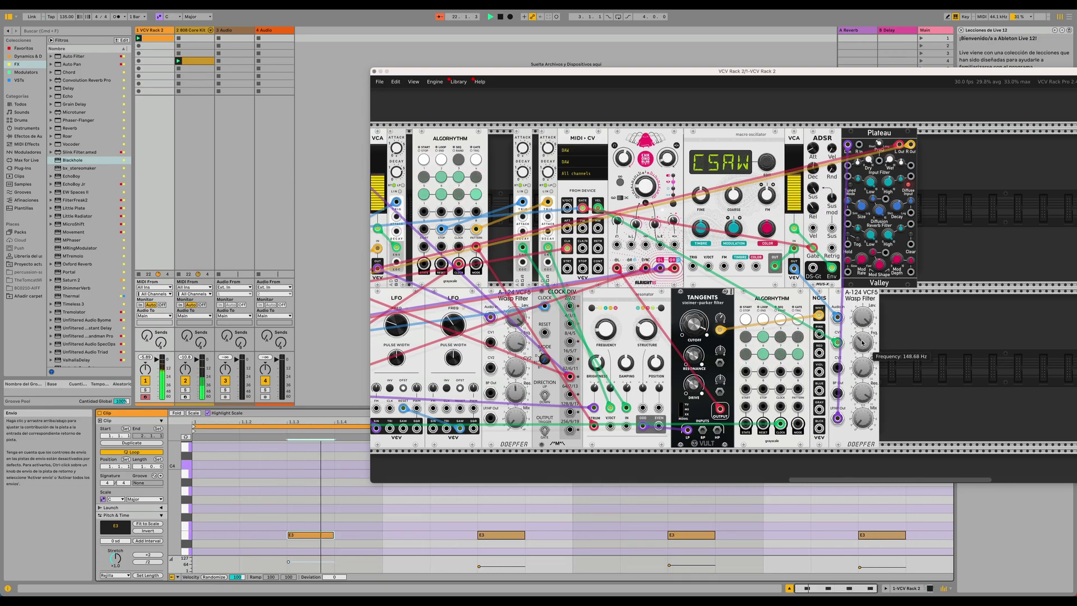
mouse_move(861, 416)
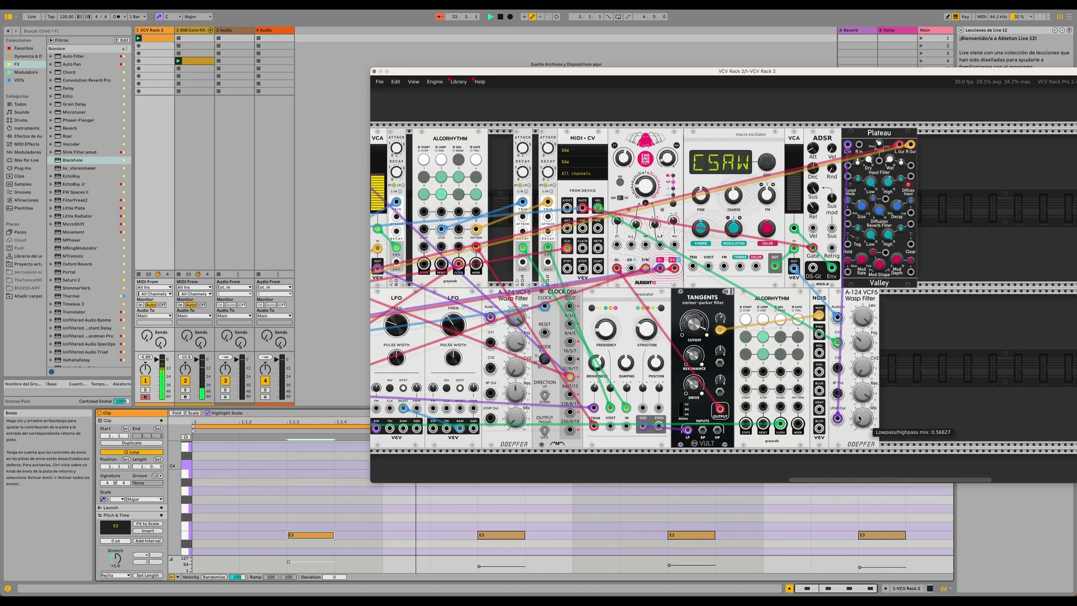
mouse_move(865, 321)
mouse_move(800, 197)
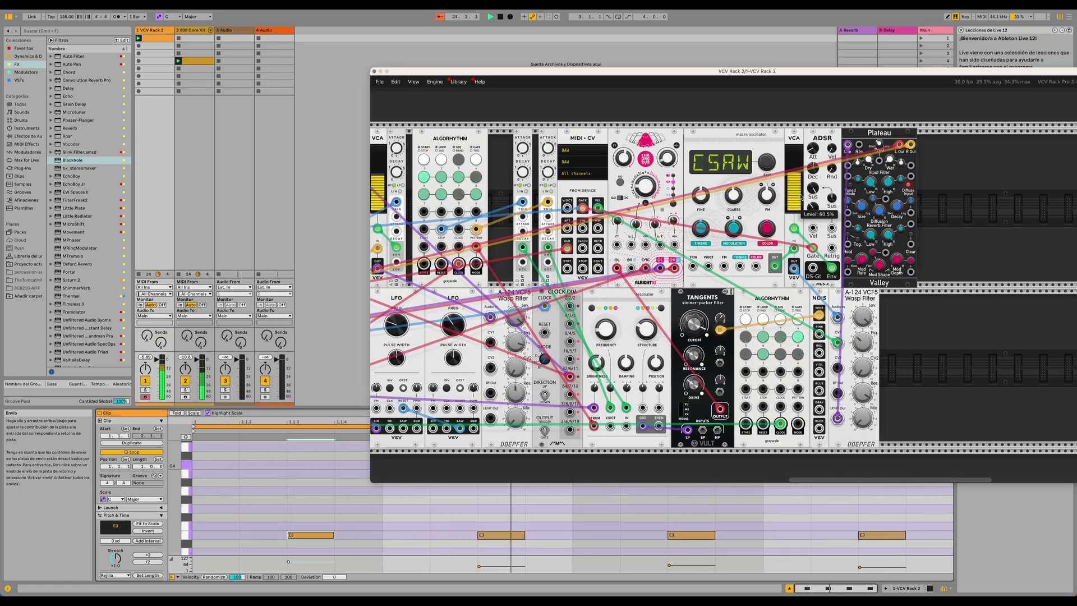
left_click(289, 562)
left_click_drag(289, 563, 289, 568)
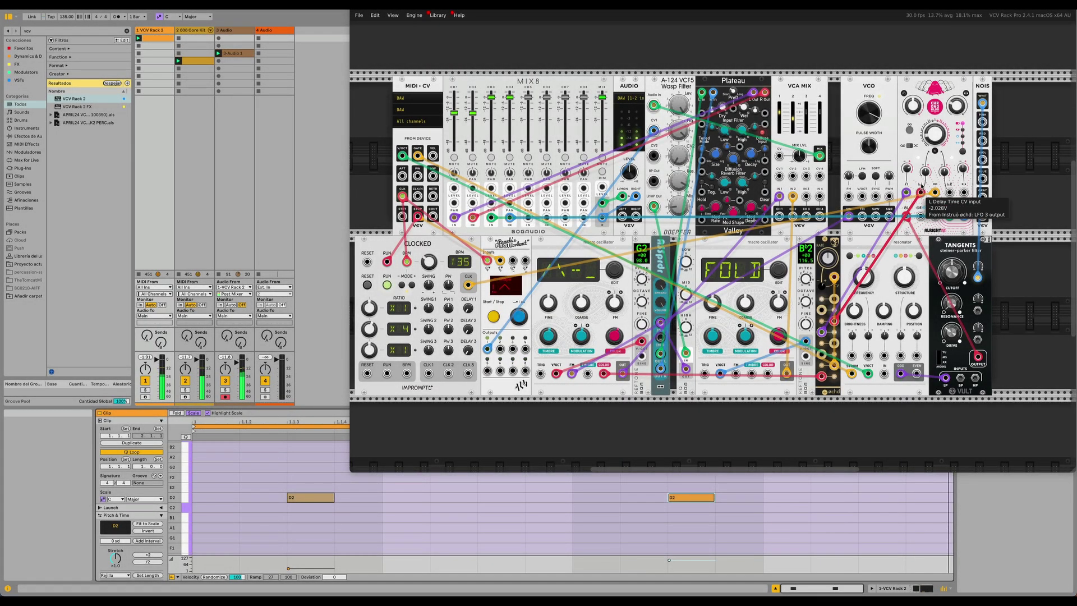
Mute MIX8 channels 1 and 2, set Tangents cutoff to 0.85 and drive to about 1.14.
mouse_move(925, 174)
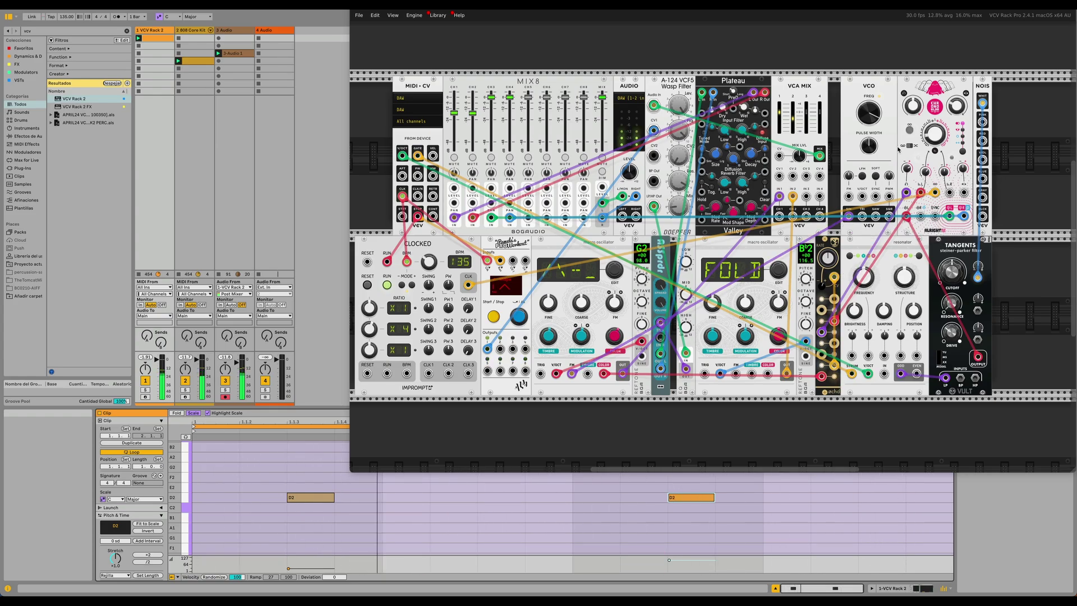
mouse_move(940, 138)
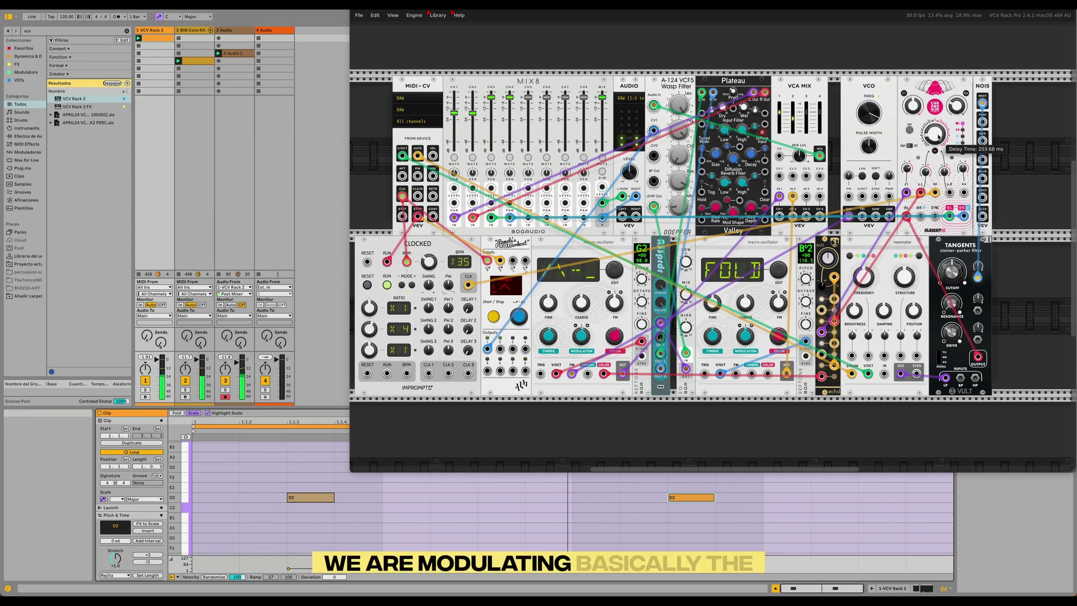
left_click(473, 158)
left_click(455, 158)
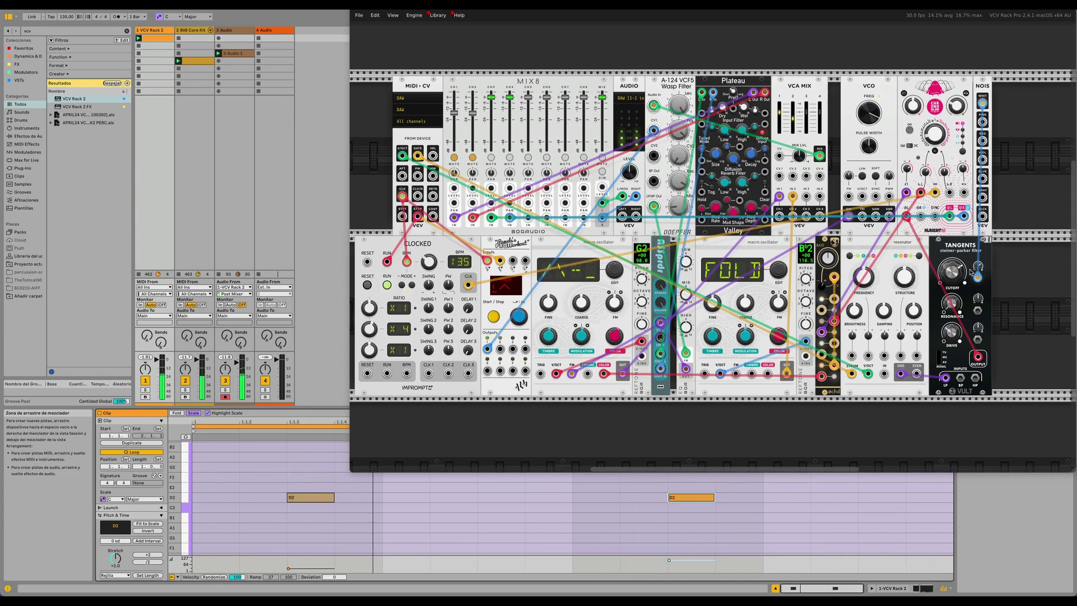
left_click_drag(952, 271, 952, 264)
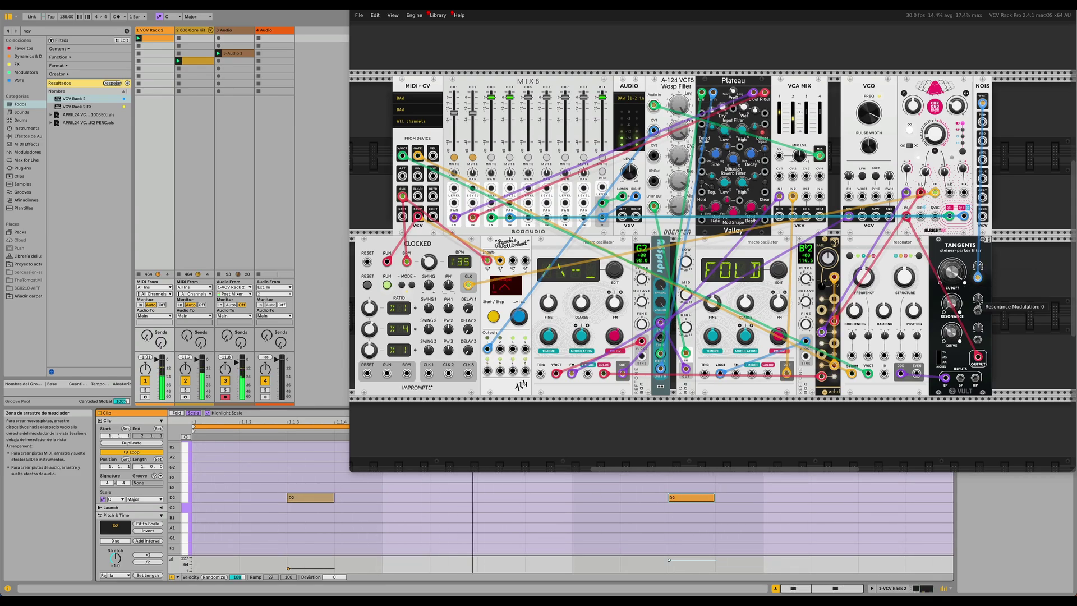
left_click_drag(952, 336, 952, 337)
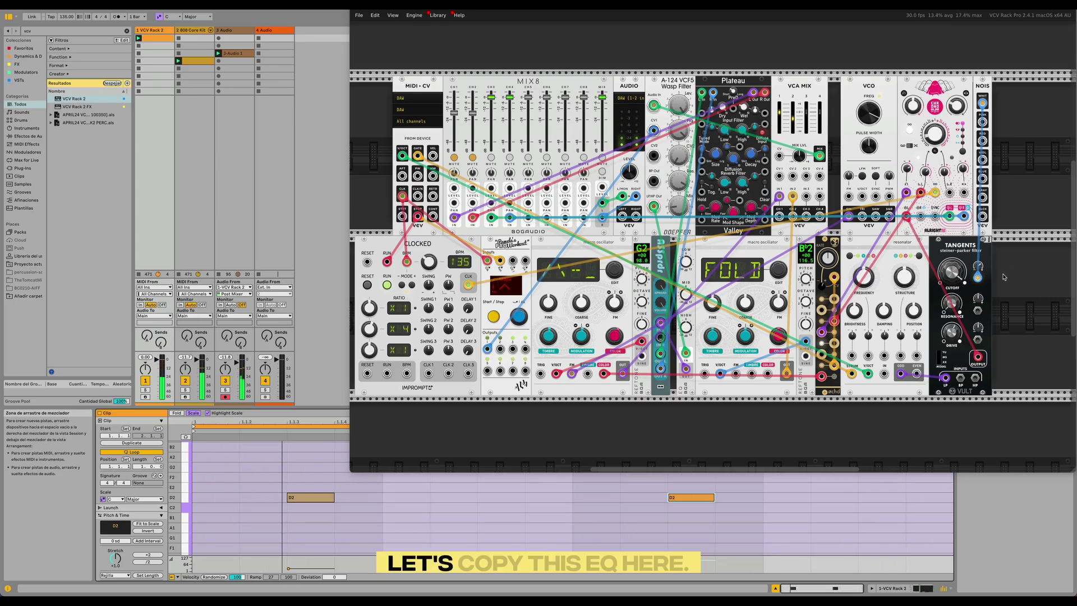
Paste an EQ beside Tangents fed from its output, then trial-transpose both D2 notes and return them to D2.
key("ctrl+v")
left_click_drag(979, 357, 905, 218)
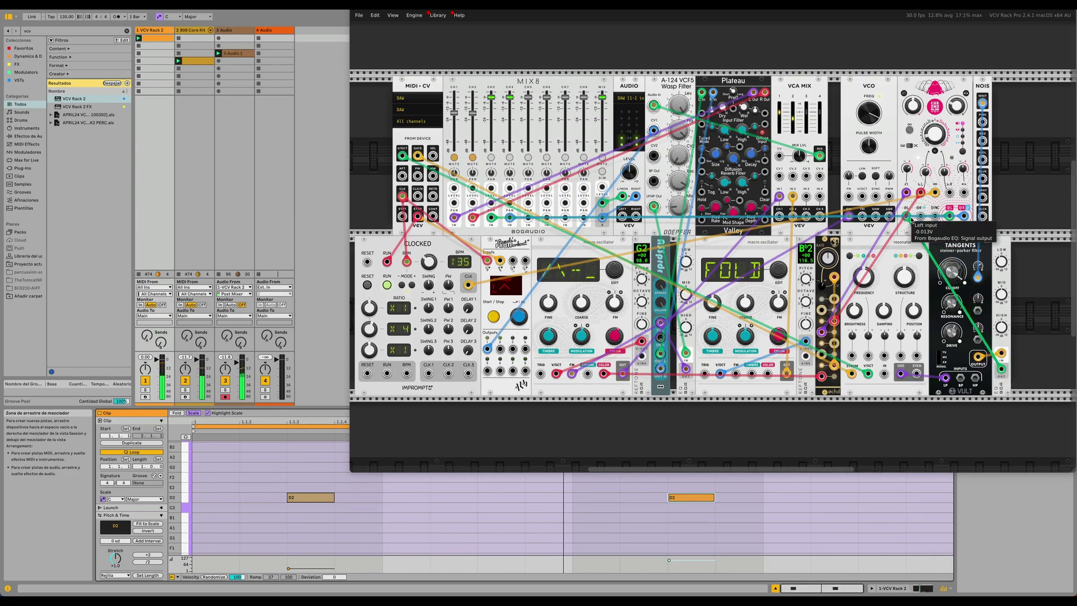
left_click_drag(769, 491, 275, 512)
key("shift+Down")
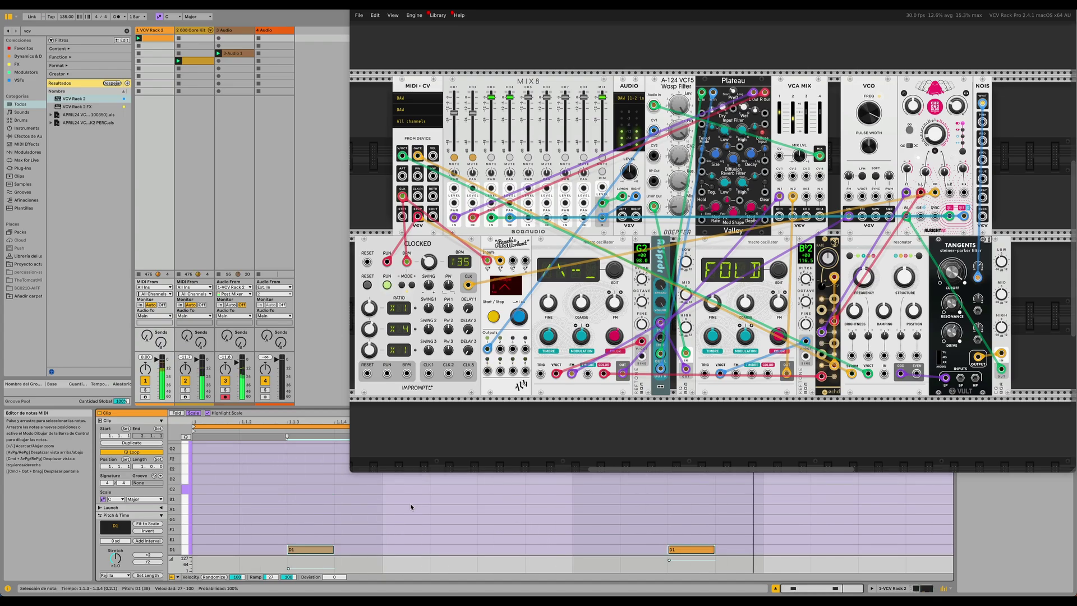
key("shift+Up")
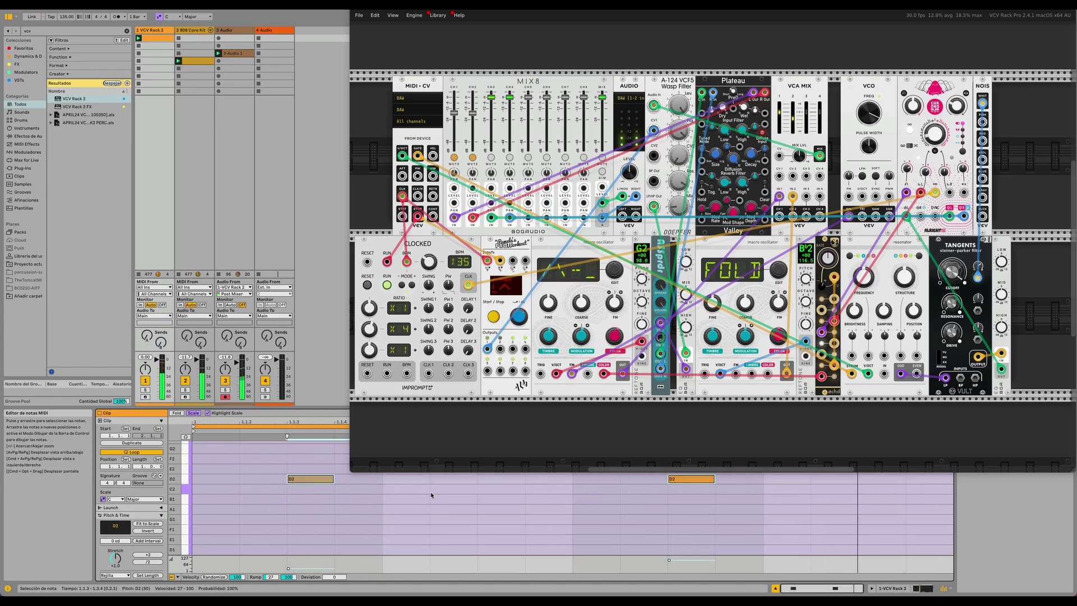
key("Down")
key("Down")
key("Down")
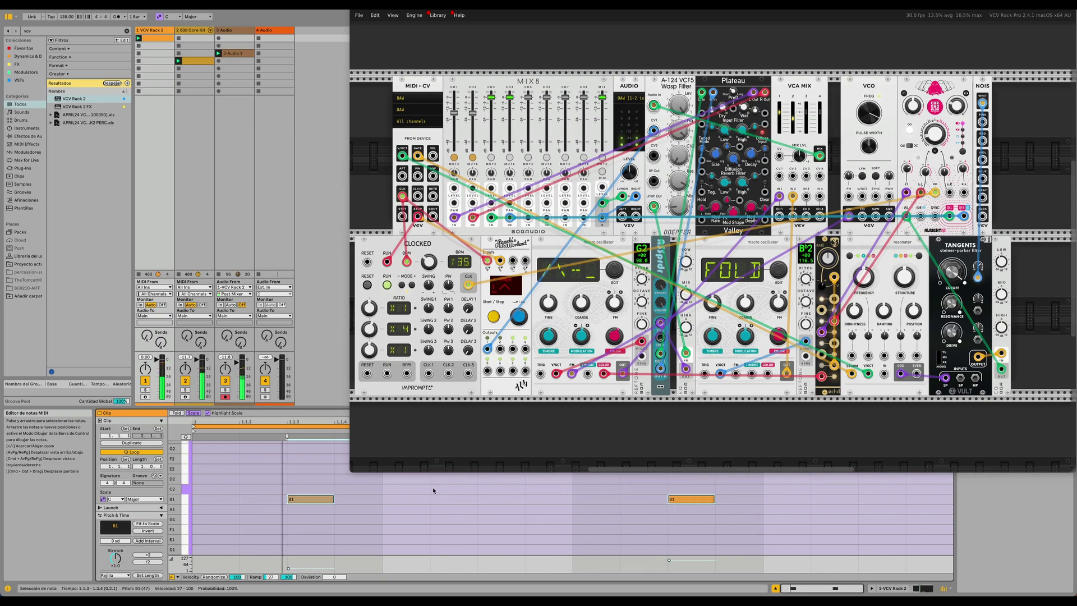
key("Up")
key("Up")
key("Up")
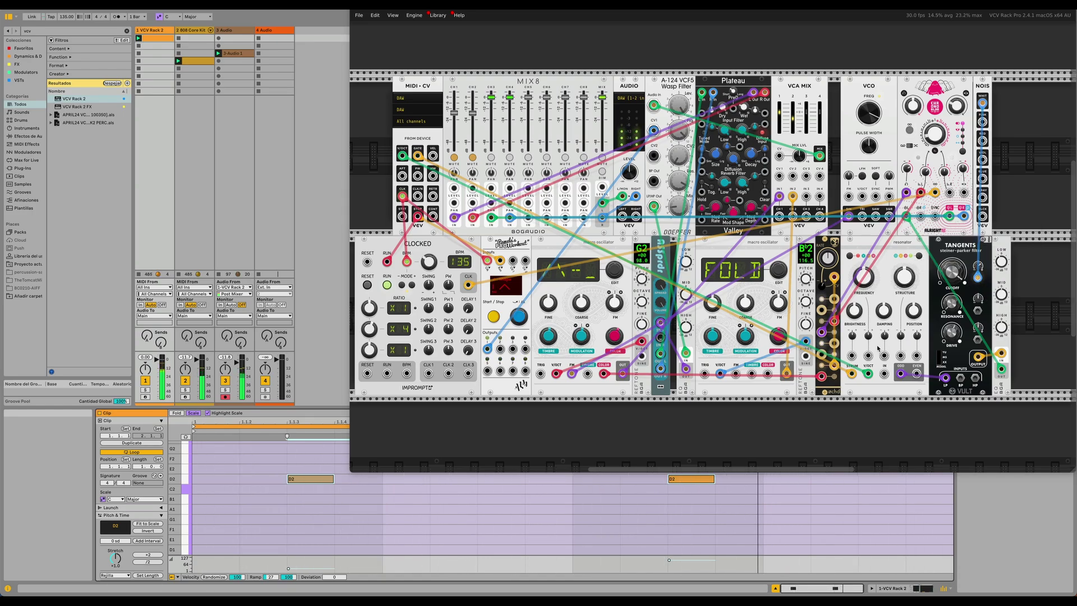
Add the AD attack/decay module via the browser and move the blue cable to the resonator's Damping input.
right_click(724, 420)
type("ad")
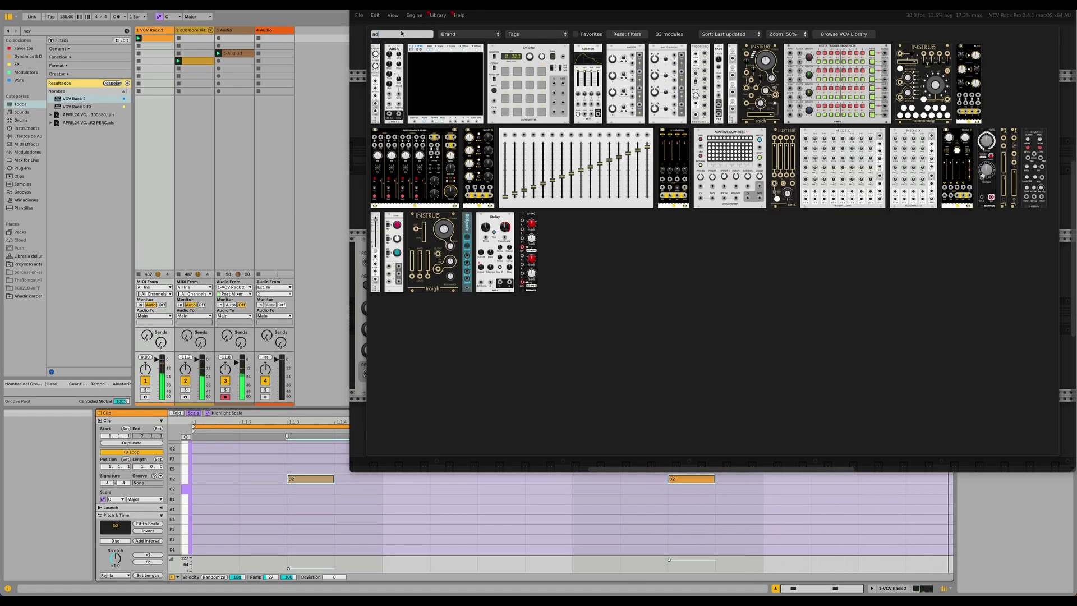
key("Return")
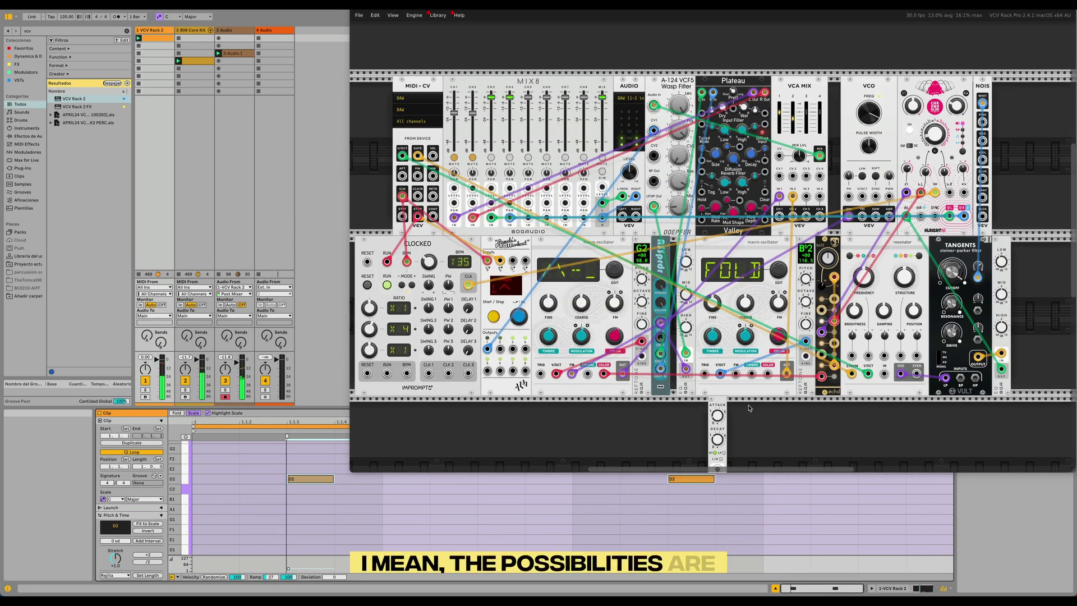
scroll(749, 408, "down", 2)
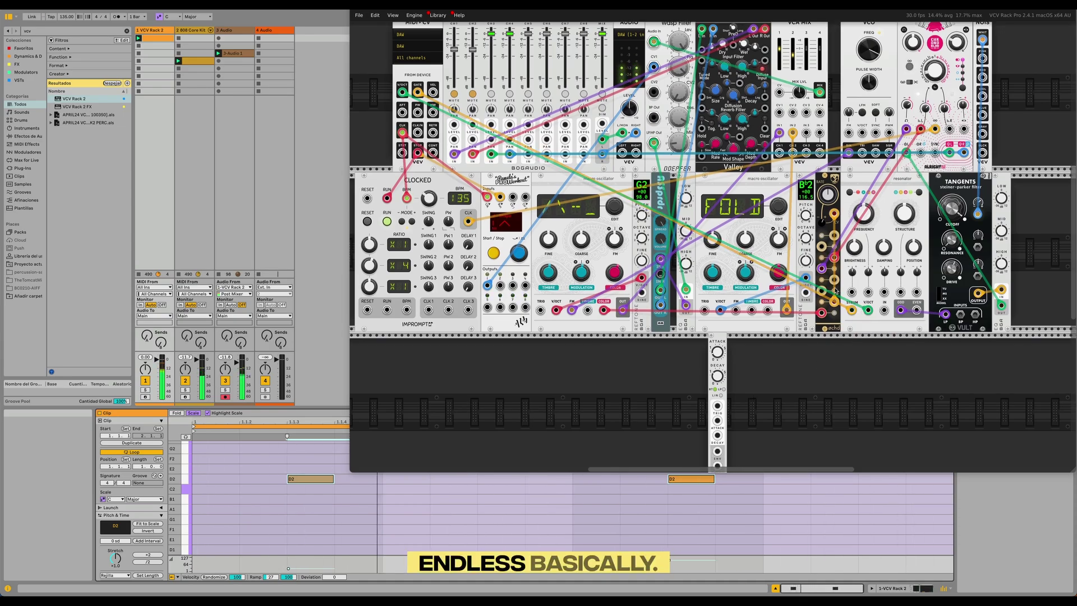
left_click_drag(868, 294, 885, 276)
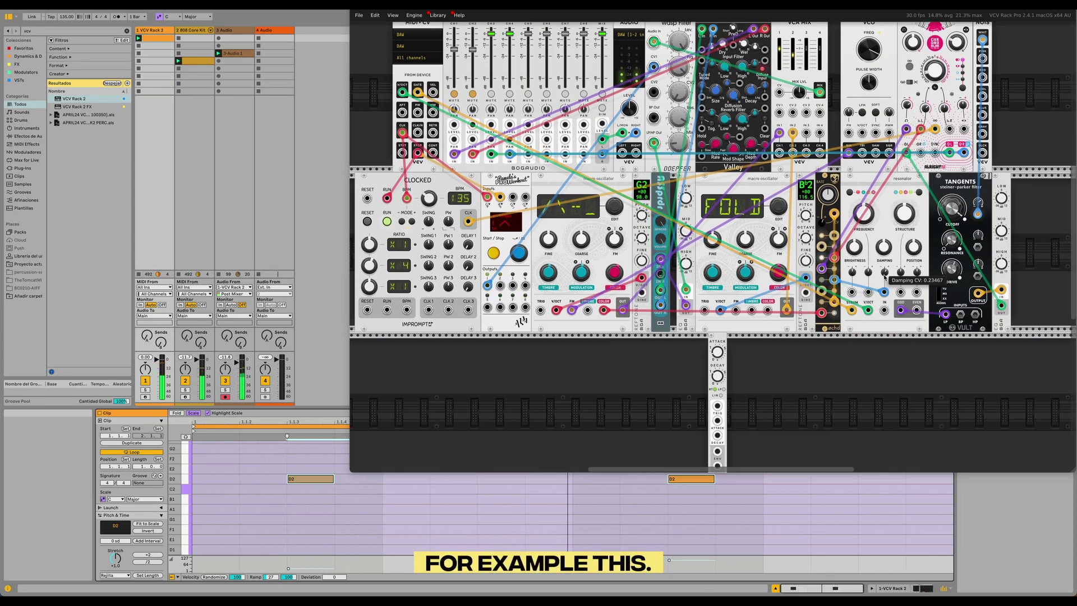